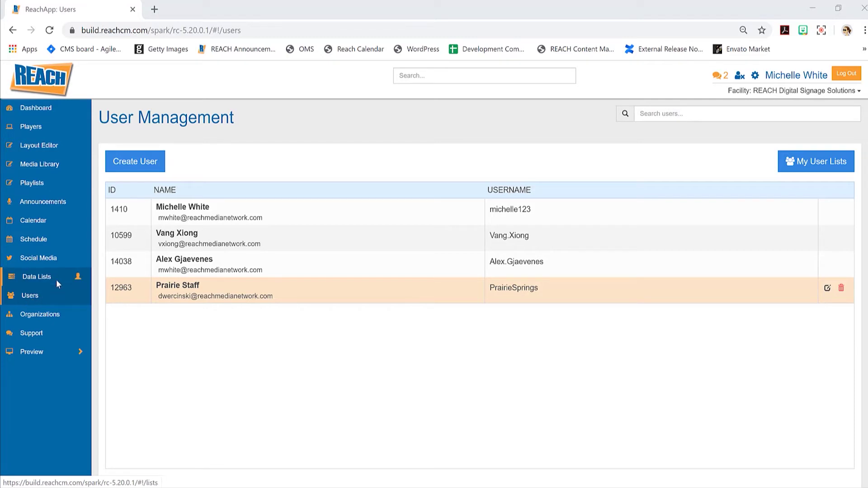
Open the Create User form from the User Management page.
click(124, 156)
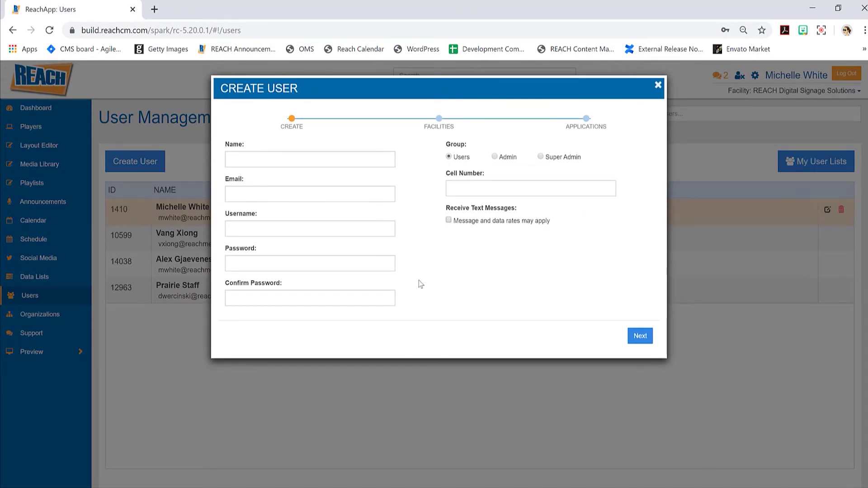
Enter the new user's full name in the Name field, correcting the stray characters.
click(283, 164)
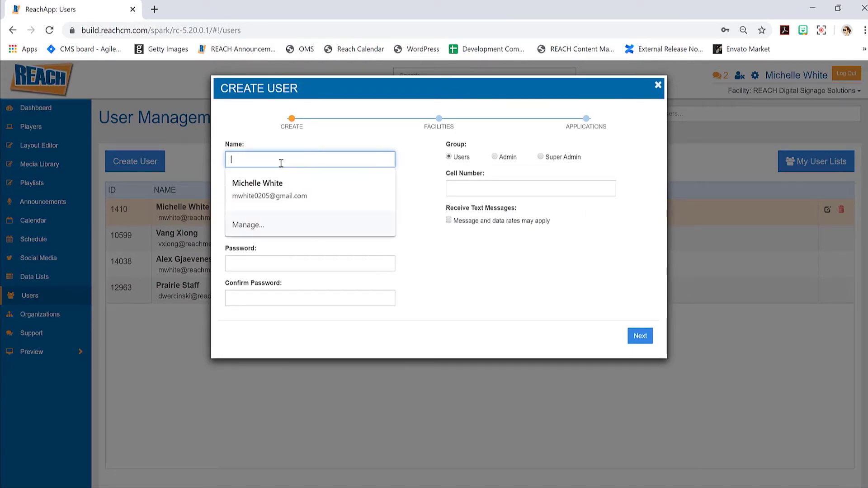
text(Bo)
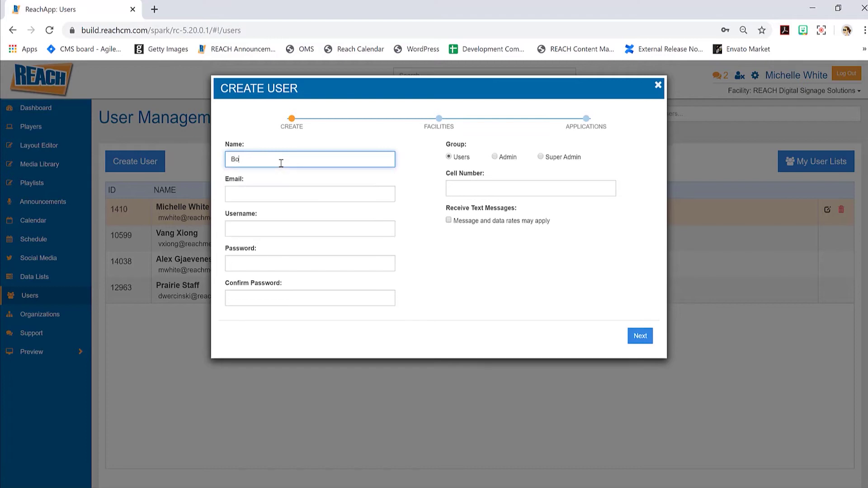
text(bby-Joe123)
click(252, 159)
key(BackSpace)
key(BackSpace)
text(J)
click(270, 162)
key(BackSpace)
key(BackSpace)
key(BackSpace)
Enter the user's e-mail address, fixing the misspelled '.com' domain.
click(246, 193)
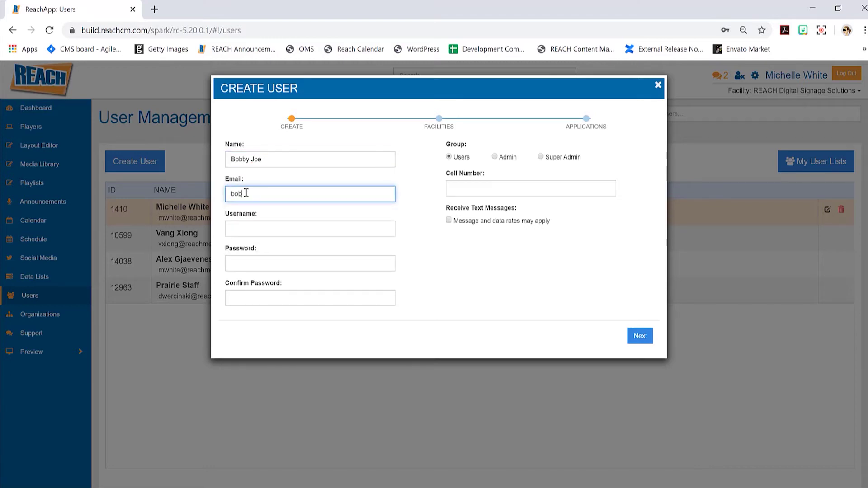
key(Left)
key(Left)
Enter the username, then paste the account password into the Password field.
click(265, 230)
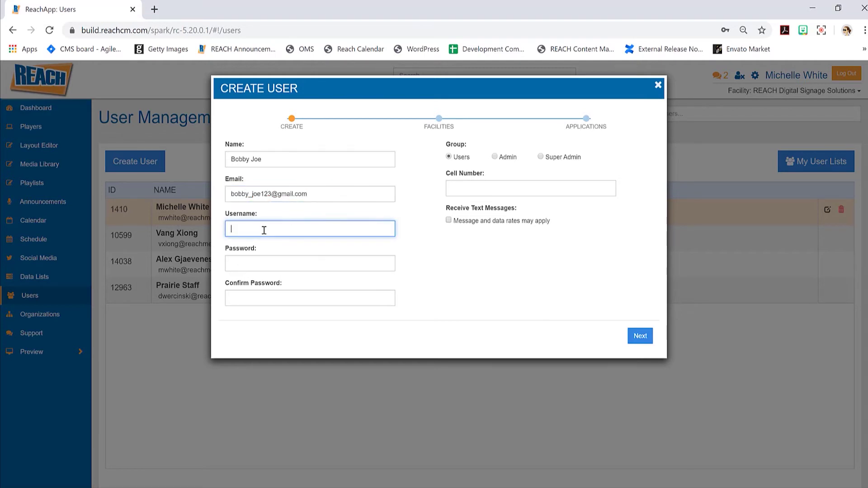
text(bobby-joe123)
drag(286, 228, 211, 231)
click(266, 262)
key(ctrl+v)
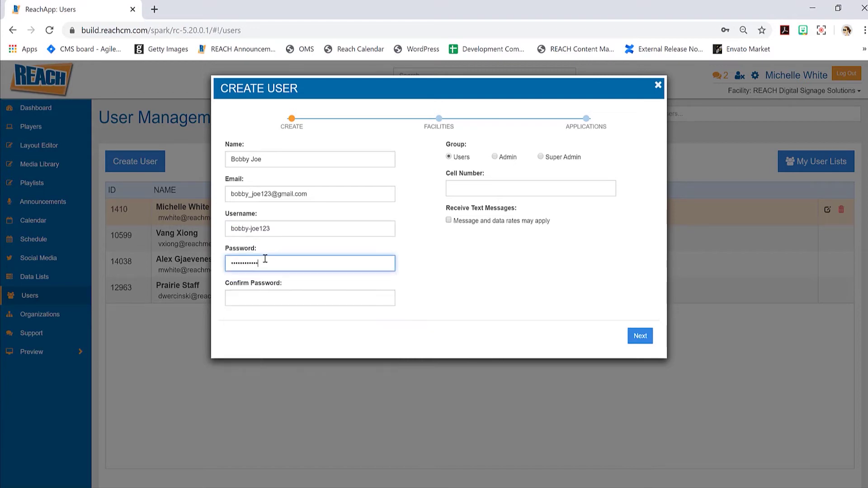
Paste the same password into Confirm Password, keep the Users group, and advance to Facilities.
click(265, 297)
key(ctrl+v)
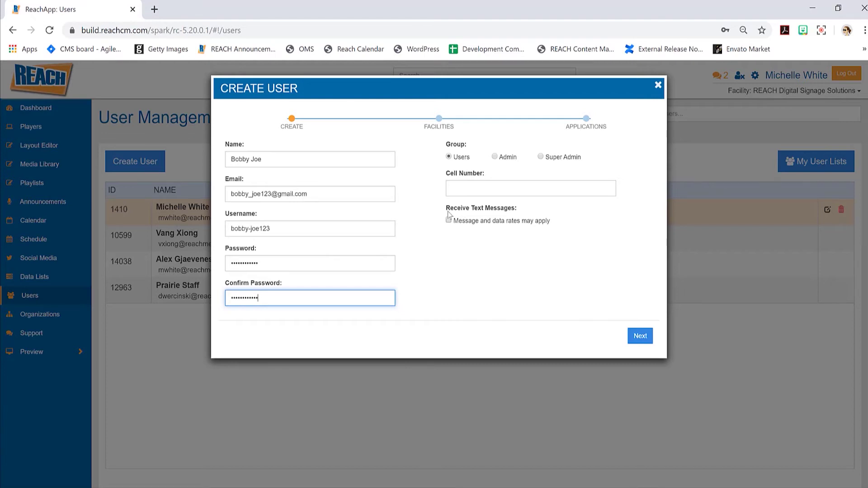
drag(339, 195, 226, 194)
click(469, 245)
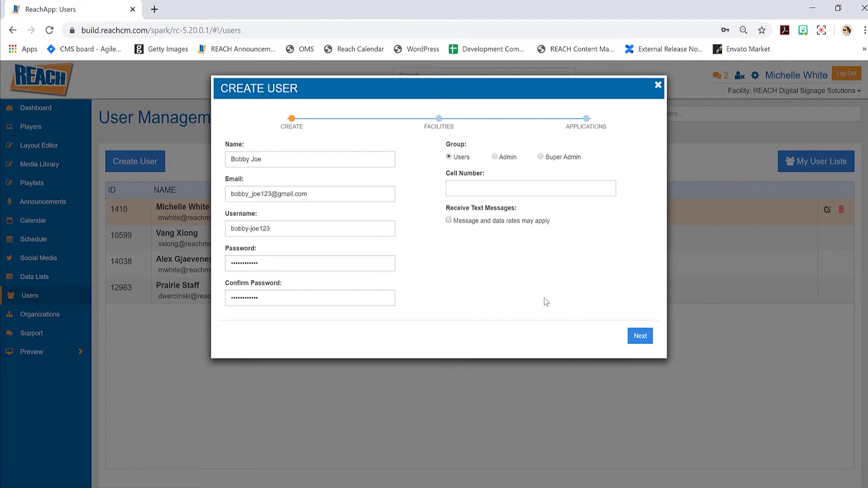
click(636, 341)
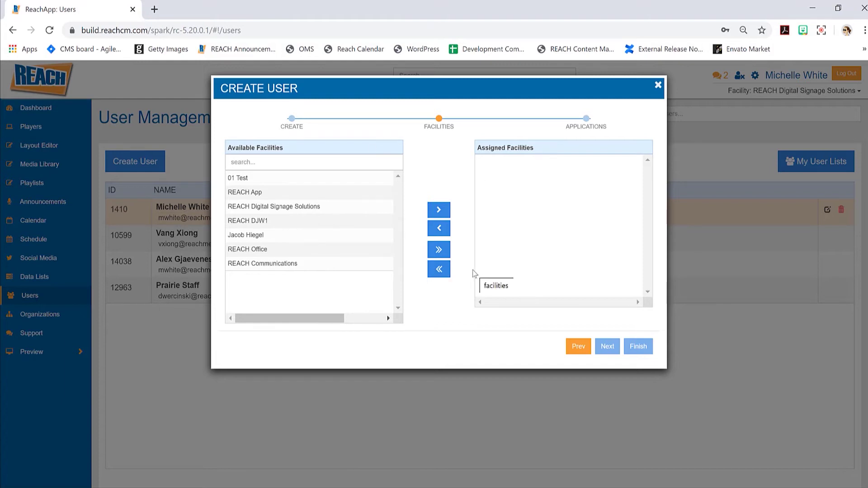
Assign the REACH Digital Signage Solutions facility to the user and continue to Applications.
click(304, 211)
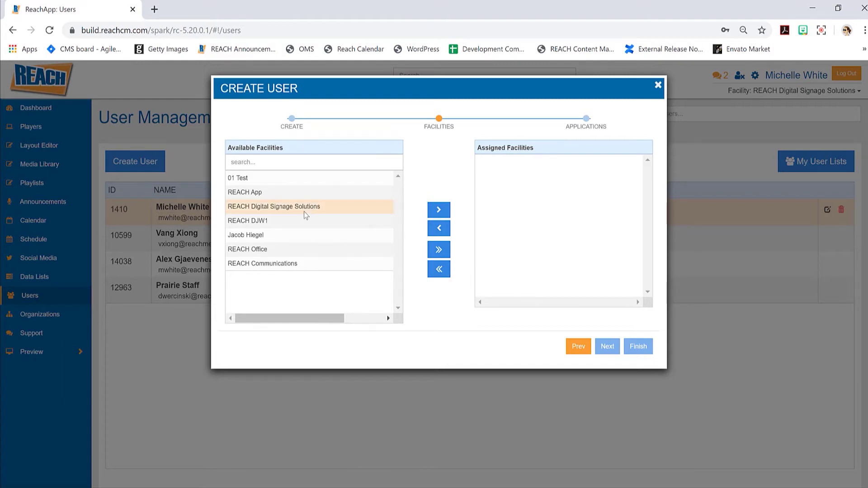
click(438, 216)
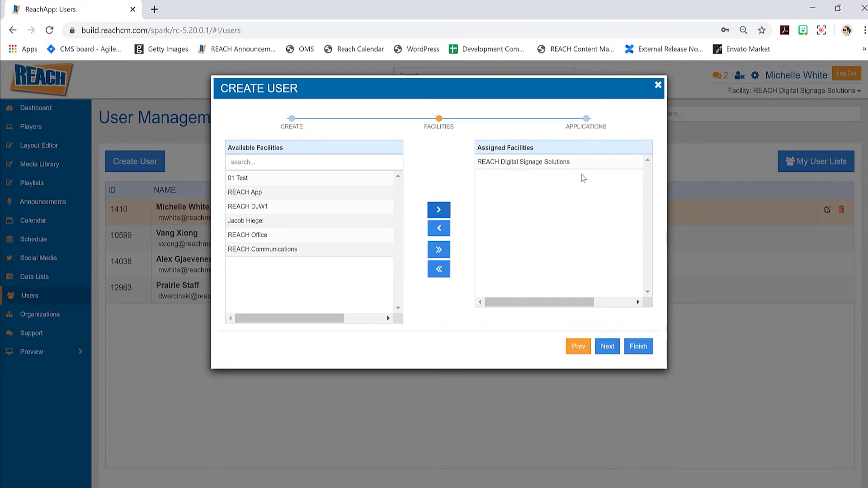
click(606, 347)
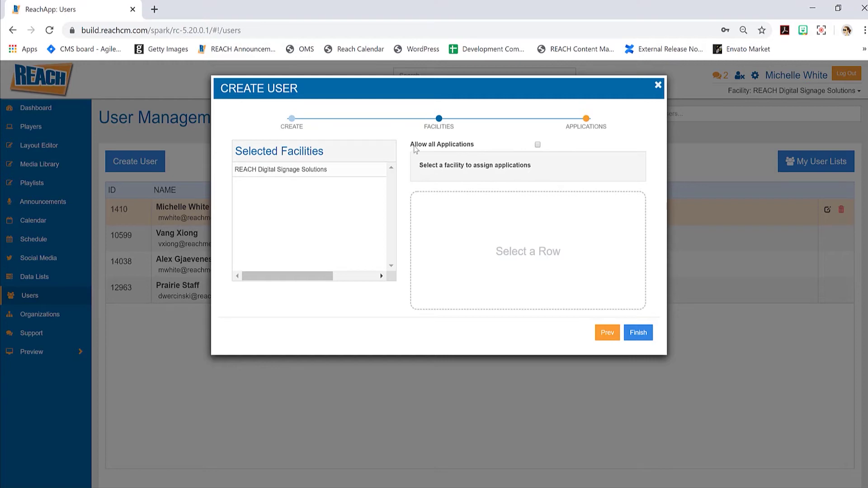
Allow only Dashboard, Announcements and Socialmedia for the facility, then finish the wizard.
drag(415, 146, 479, 145)
click(537, 144)
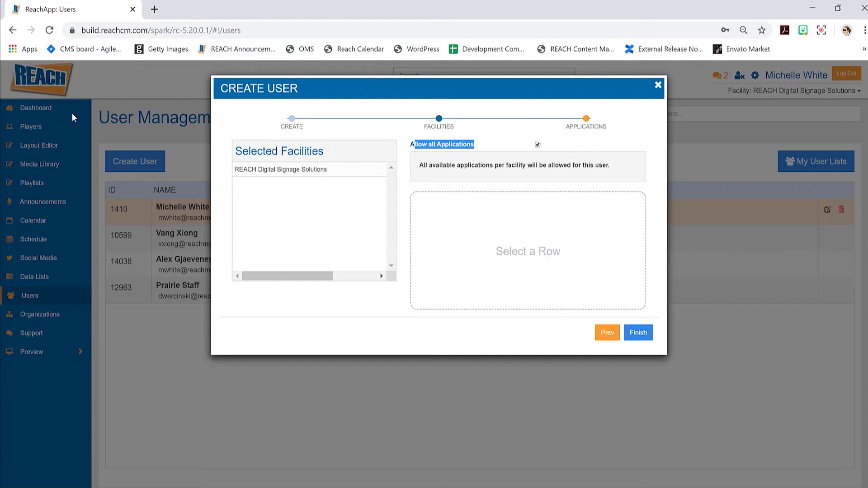
click(538, 145)
click(332, 174)
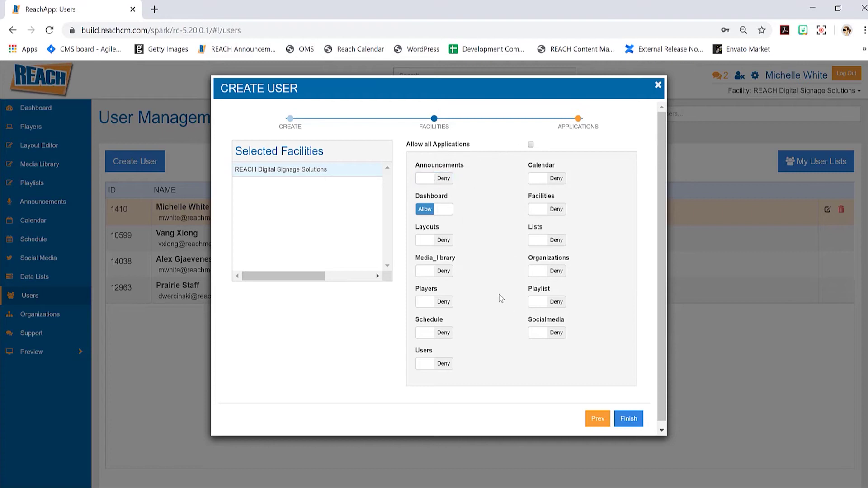
click(443, 208)
click(442, 180)
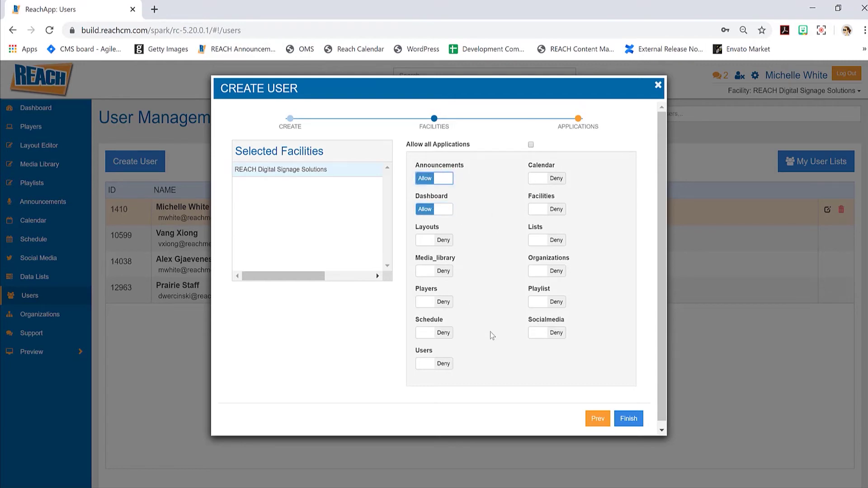
click(554, 337)
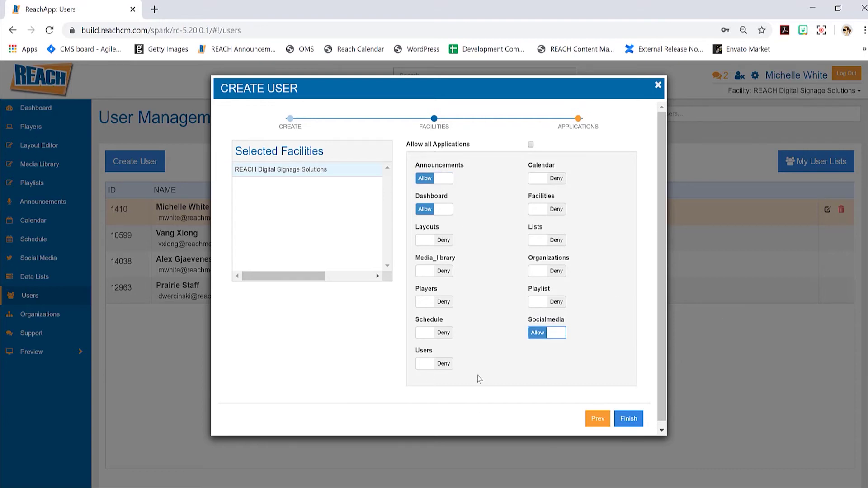
click(632, 419)
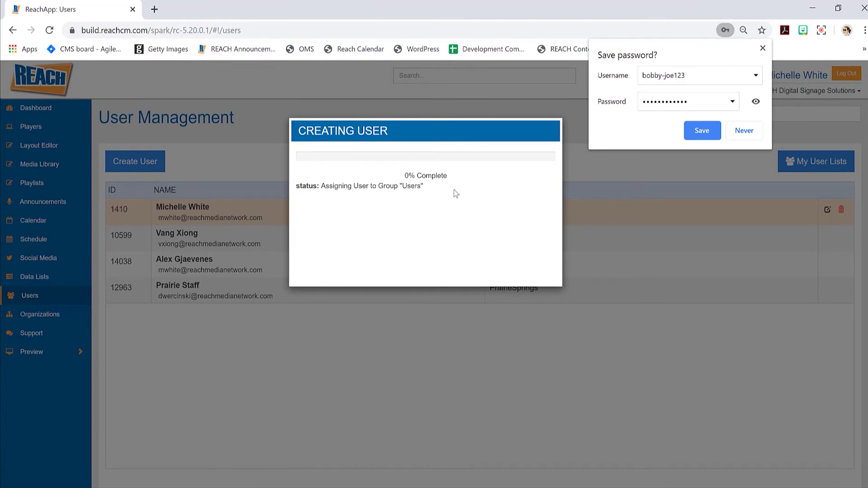
Decline Chrome's save-password prompt and stop impersonating once the account is created.
click(754, 131)
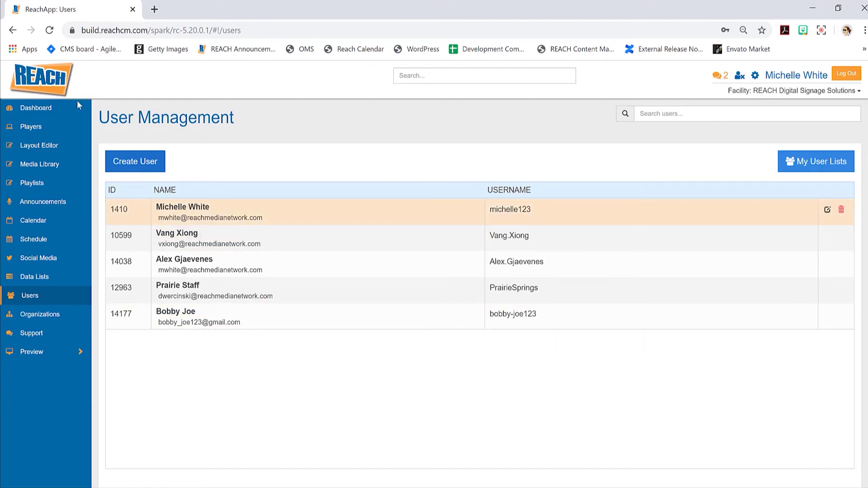
click(741, 77)
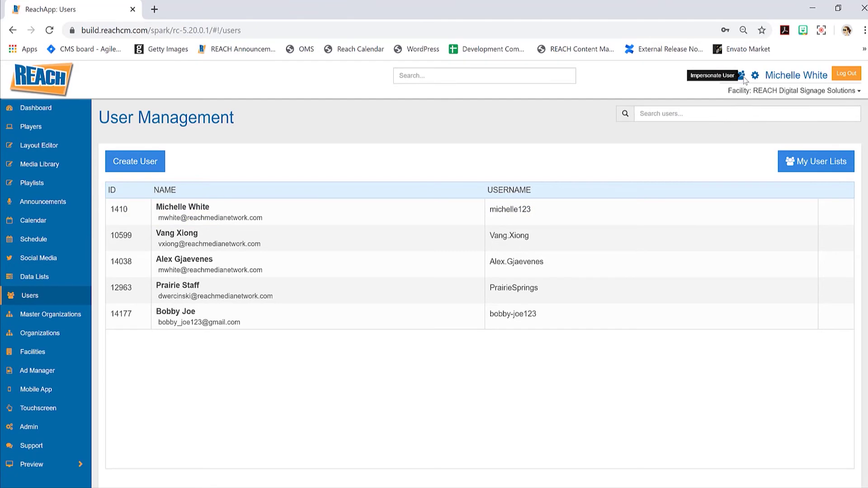
Impersonate the new user and view the Announcements module as that user.
click(742, 76)
click(402, 190)
click(507, 299)
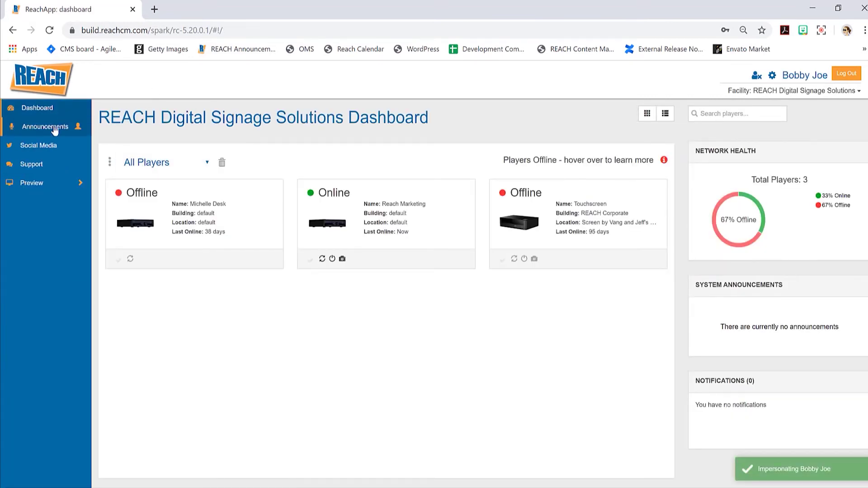
click(43, 130)
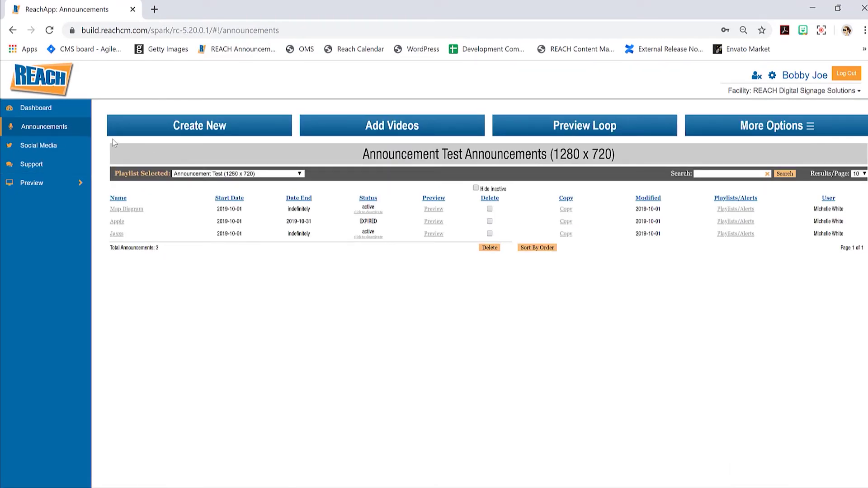
Stop impersonating and return to the User Management list showing five users.
click(757, 76)
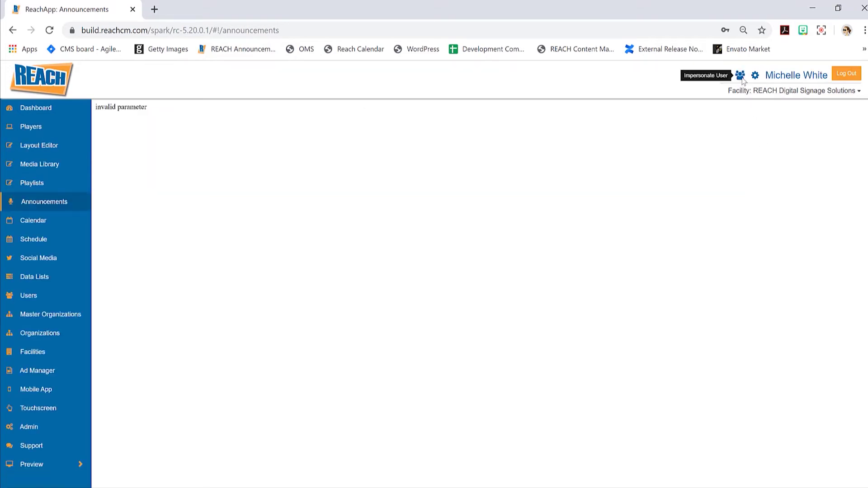
click(740, 75)
click(507, 301)
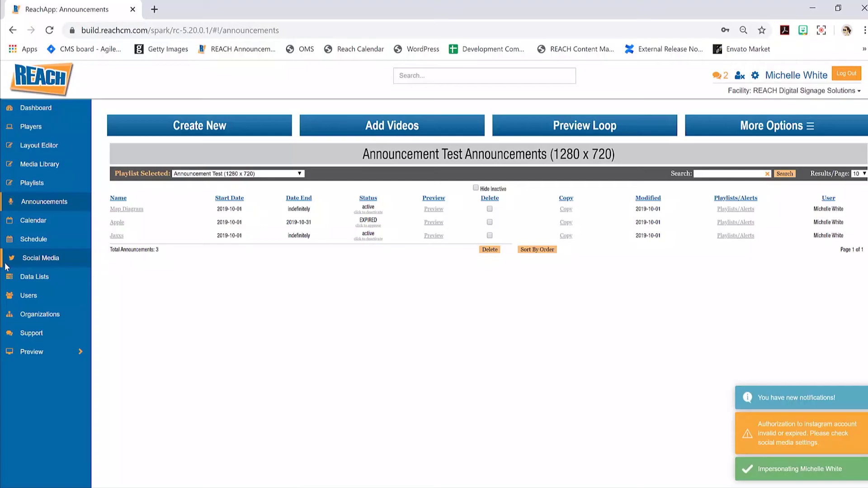
click(28, 295)
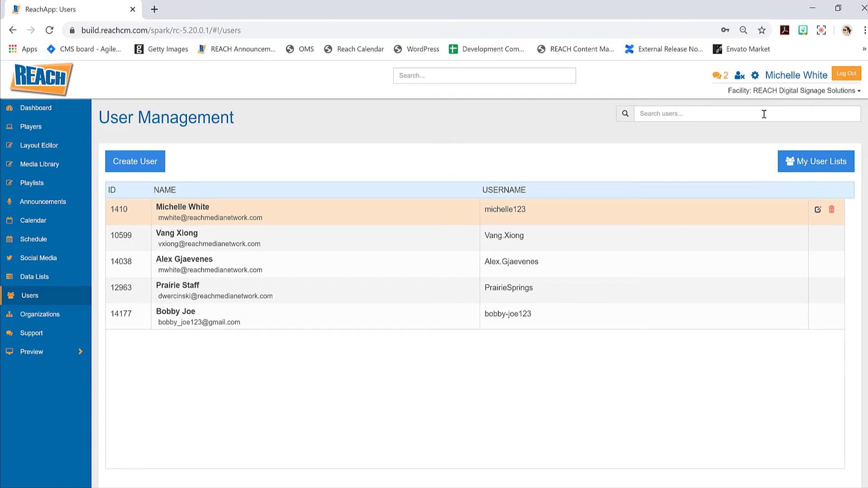
click(753, 93)
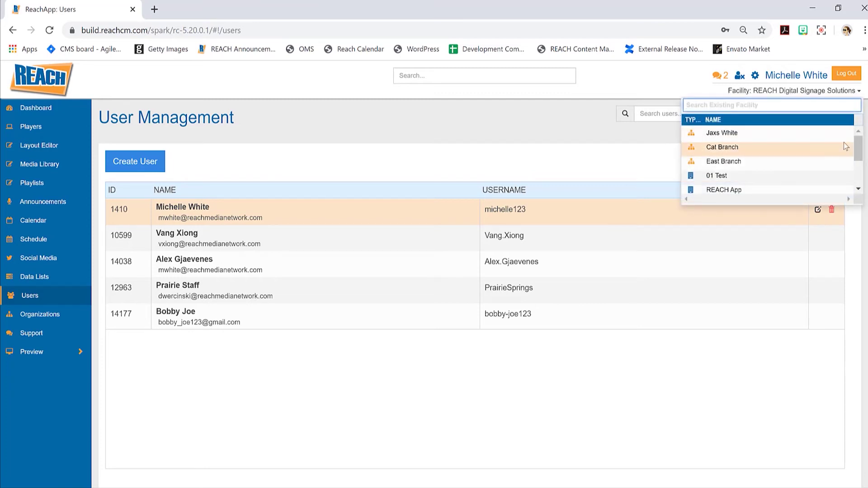
drag(858, 147, 863, 157)
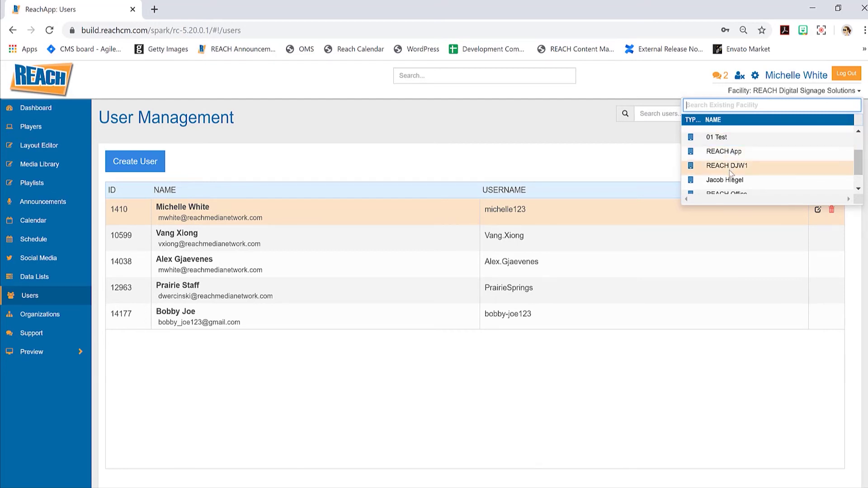
drag(857, 166, 858, 179)
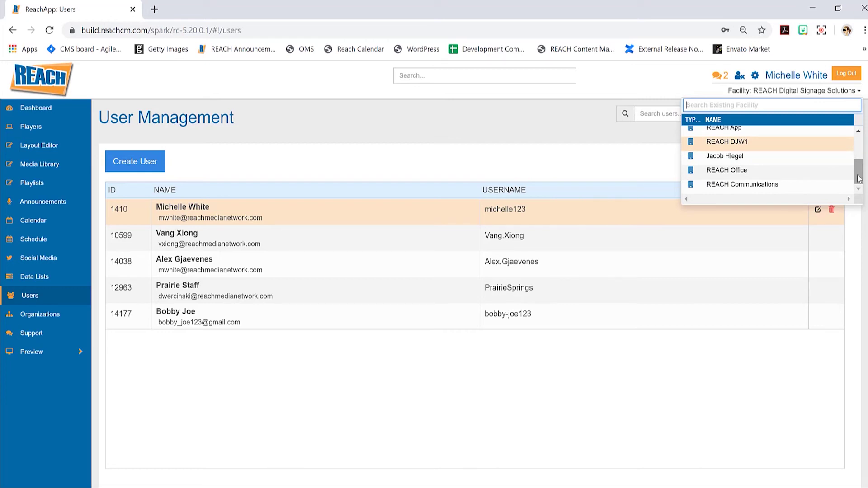
drag(858, 179, 859, 174)
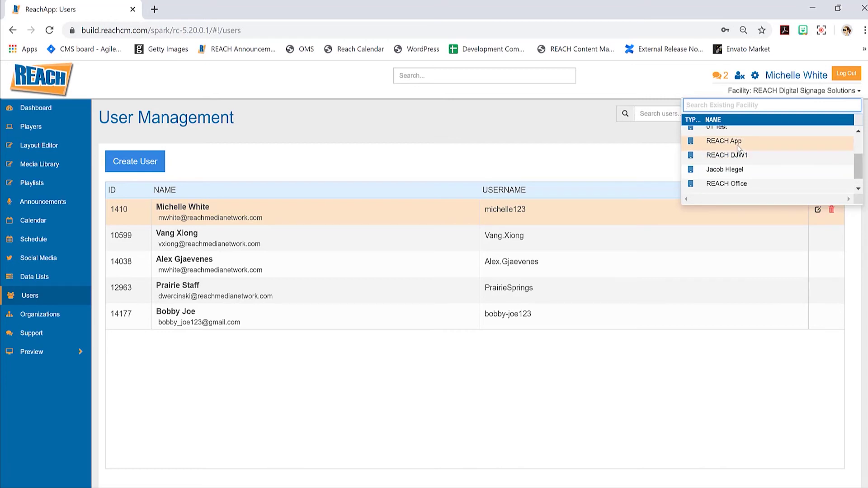
click(593, 160)
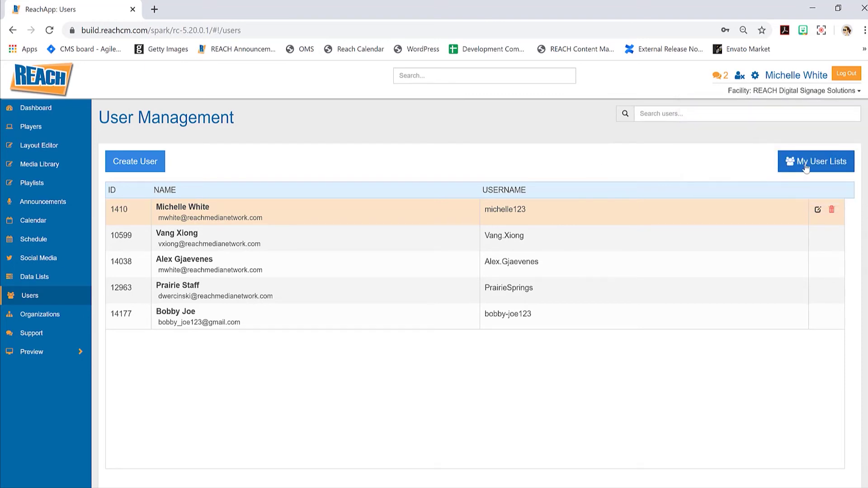
click(806, 168)
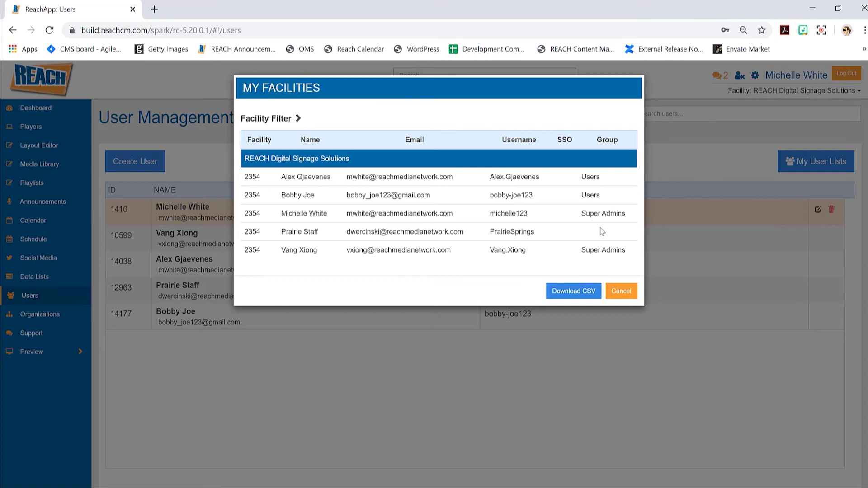
click(629, 294)
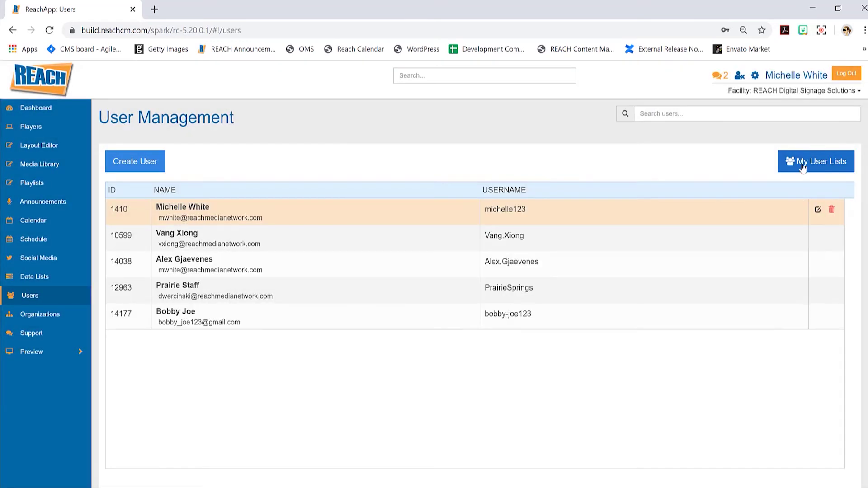
click(811, 163)
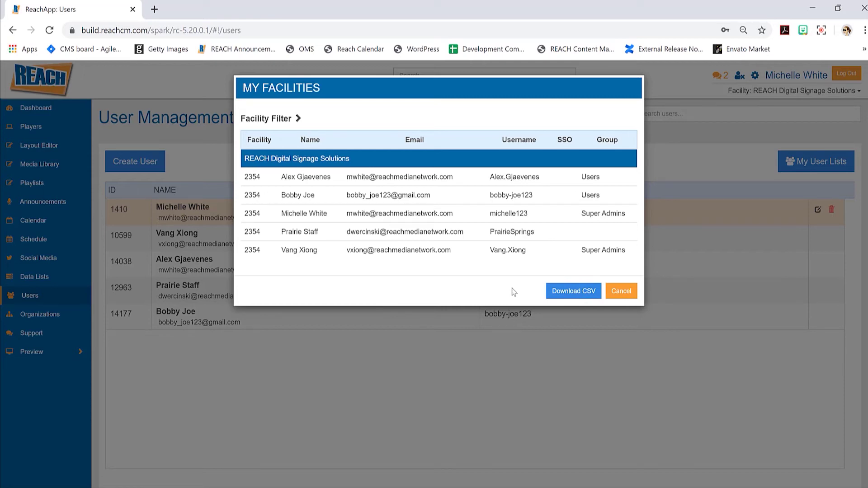
click(623, 291)
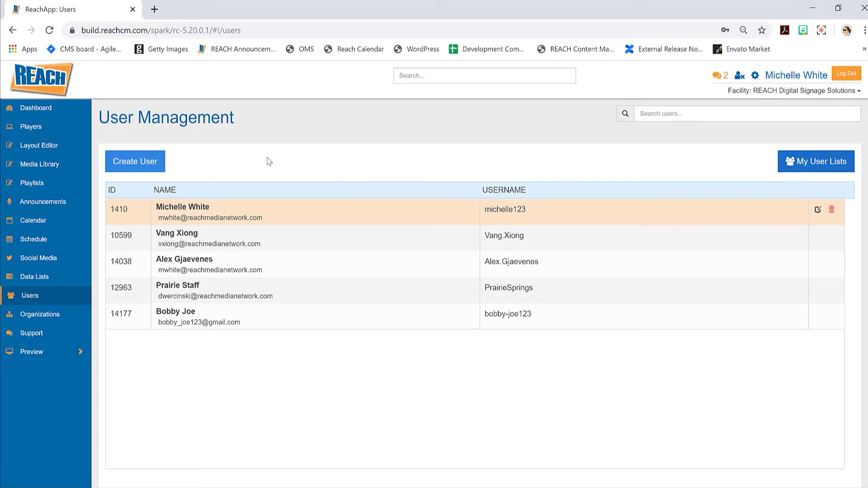
Open the Players page and a player's Security tab, browsing the player list.
mouse_move(78, 146)
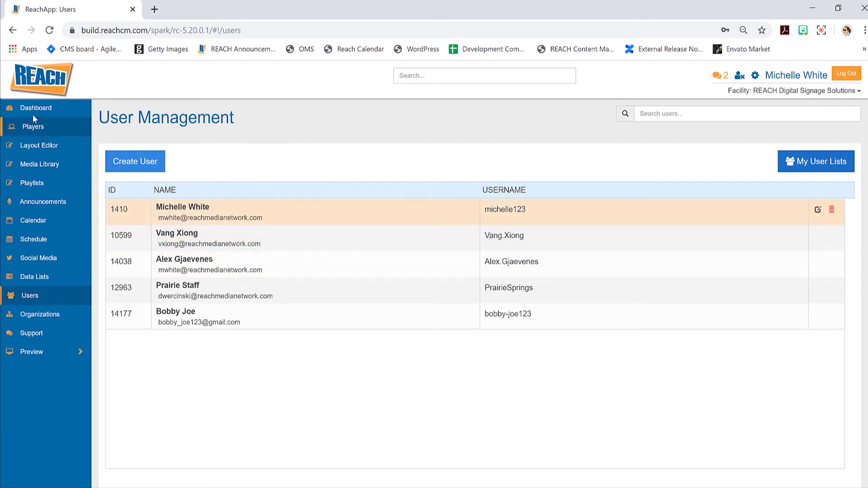
click(37, 131)
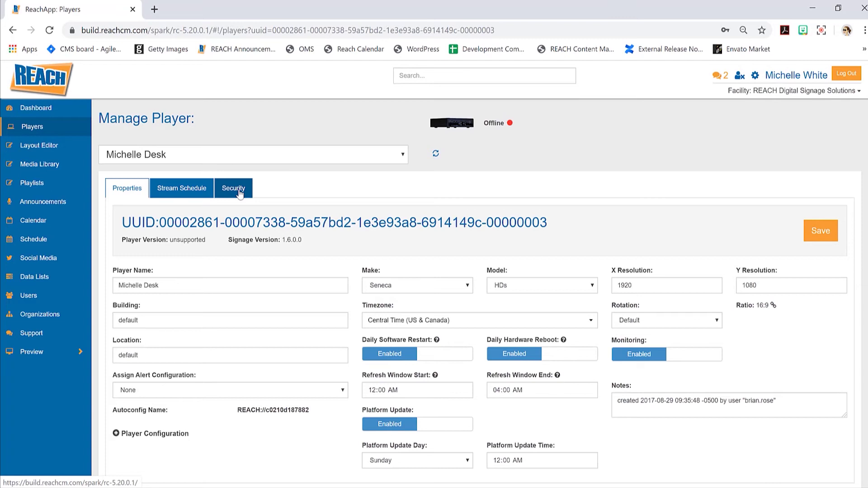
click(240, 192)
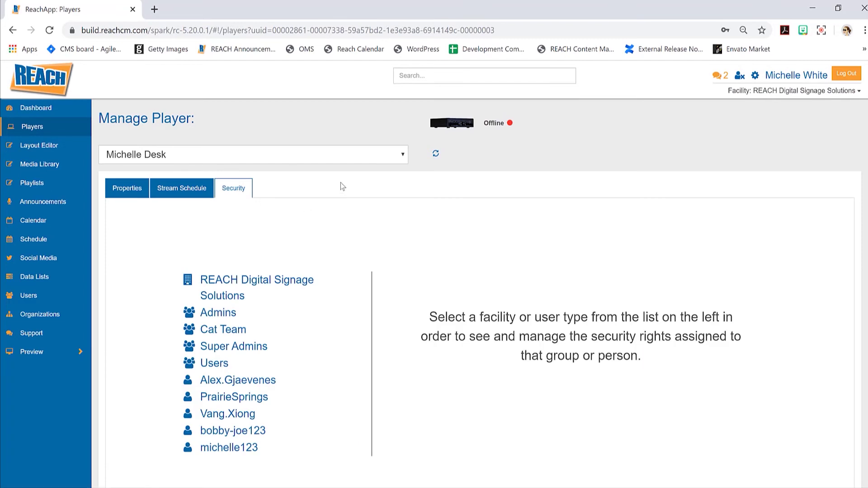
click(334, 164)
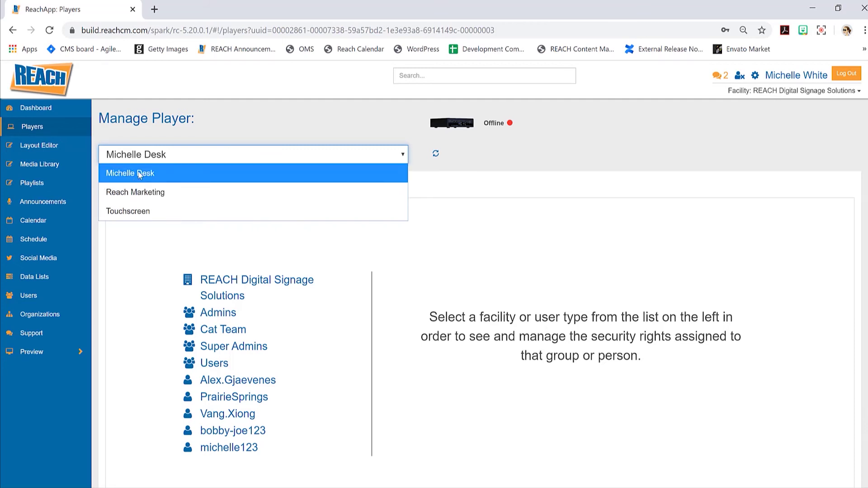
Reopen the player's Security tab keeping the same player, then open Layout Editor's Security Properties.
click(51, 110)
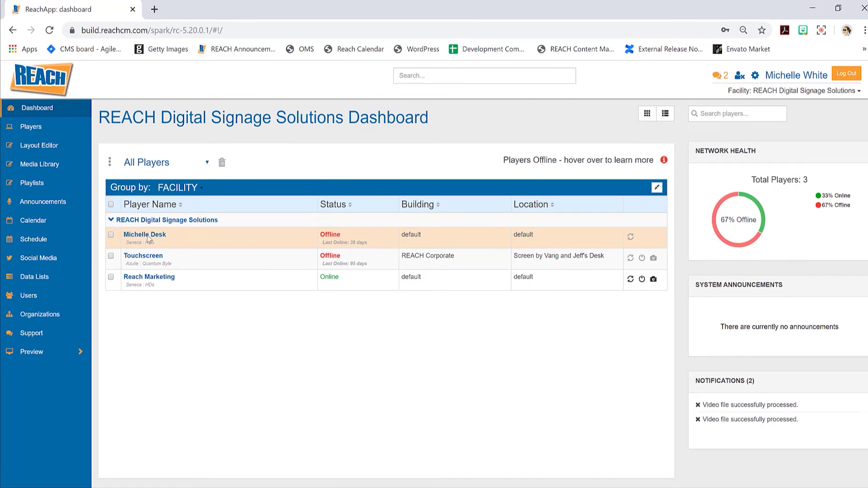
click(56, 129)
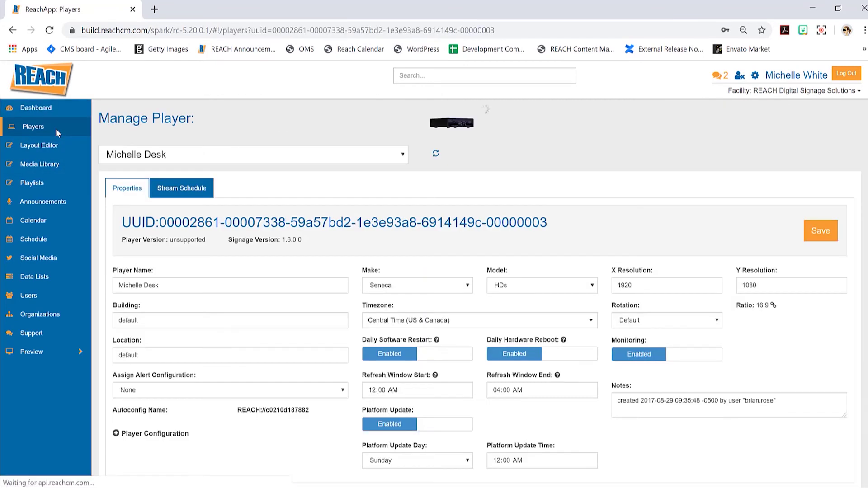
click(232, 191)
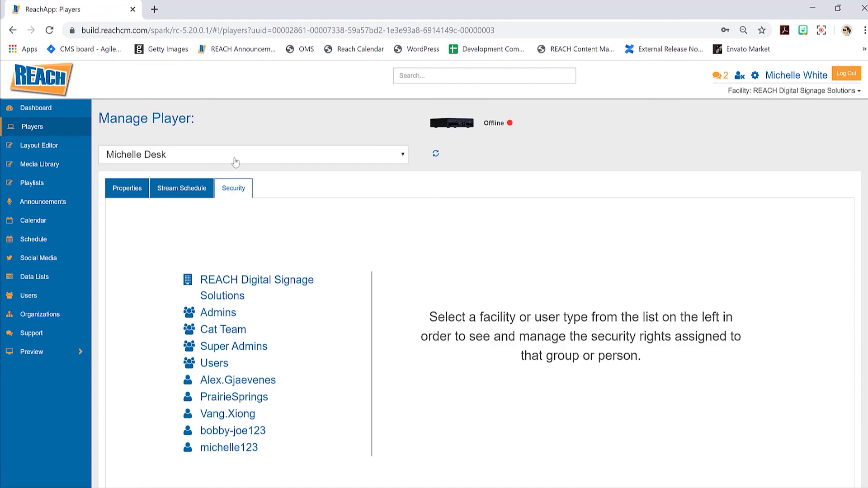
click(251, 160)
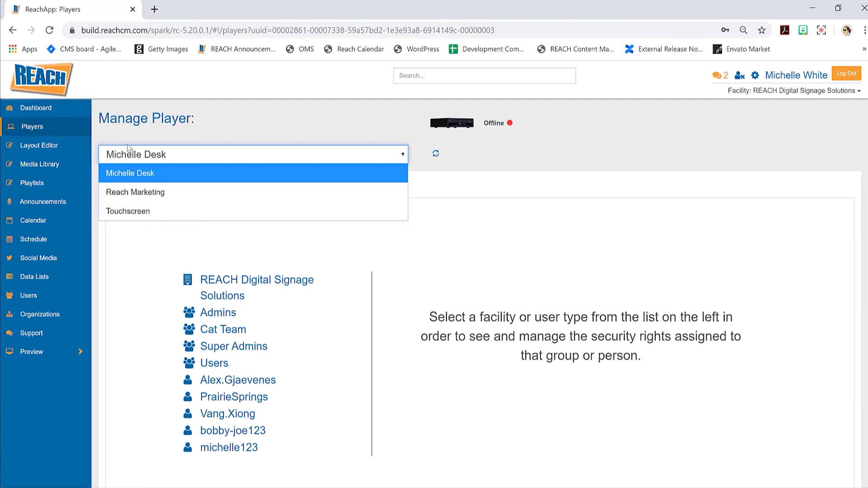
click(212, 124)
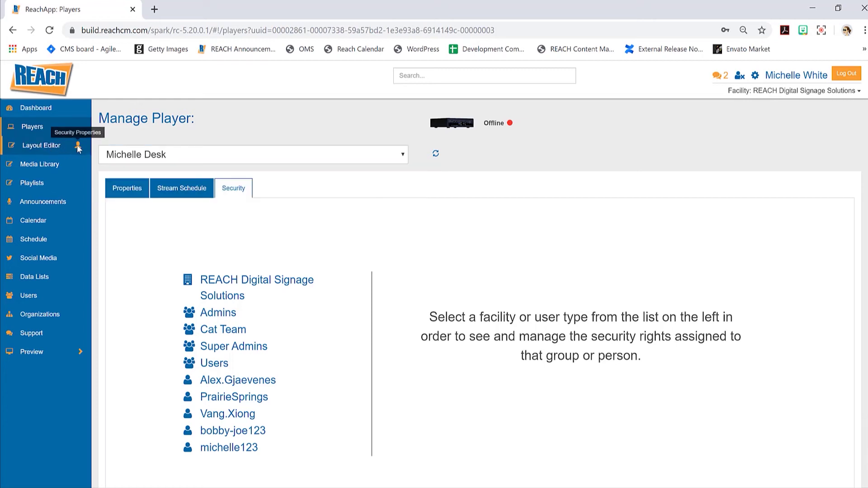
click(78, 146)
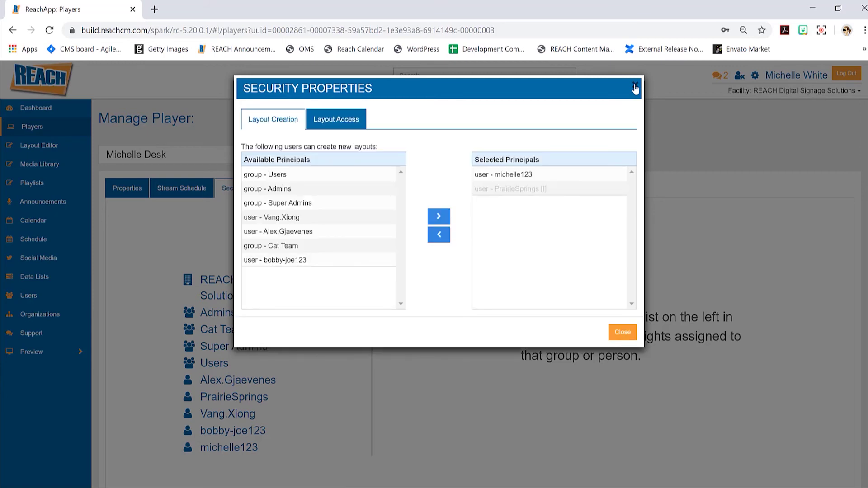
Review access rights for newly created layouts, close the dialog, and open Layout Editor.
click(339, 123)
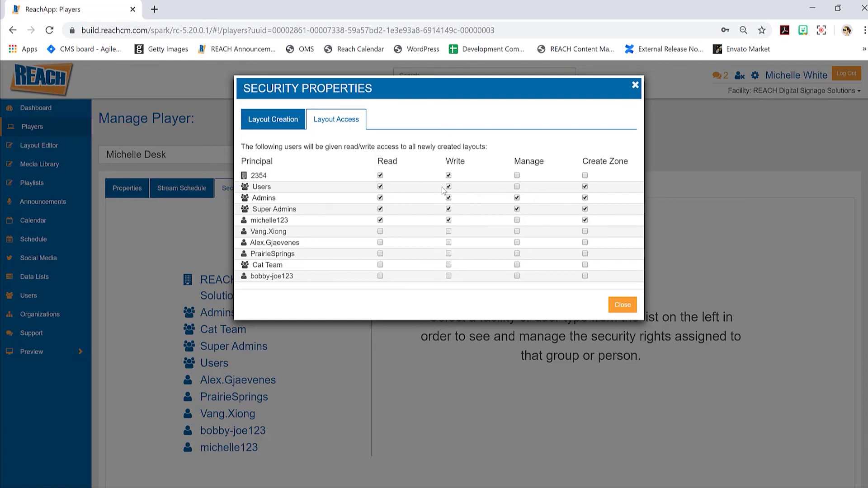
click(635, 85)
click(39, 147)
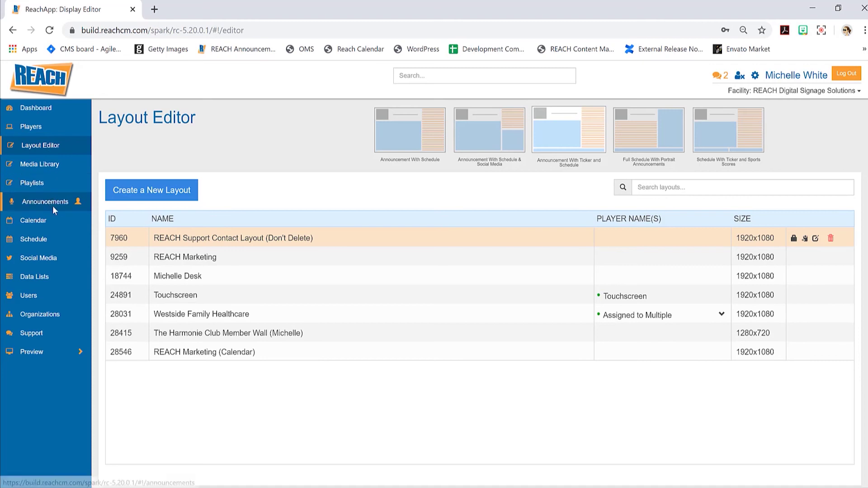
Switch to another Announcements playlist, check the Playlist and Announcement Access permissions, then close.
click(53, 206)
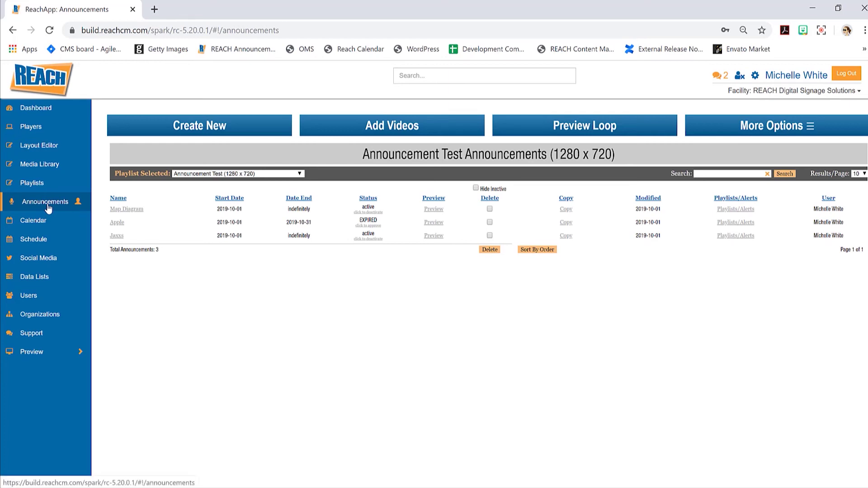
click(205, 174)
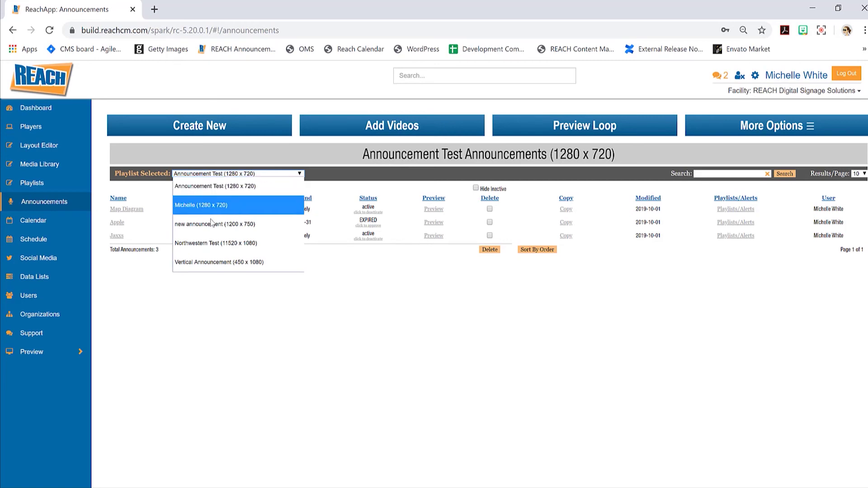
click(78, 204)
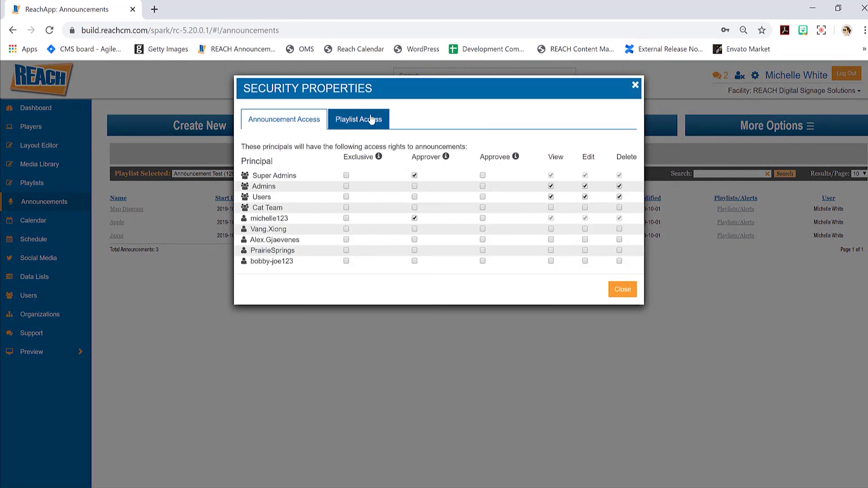
click(362, 122)
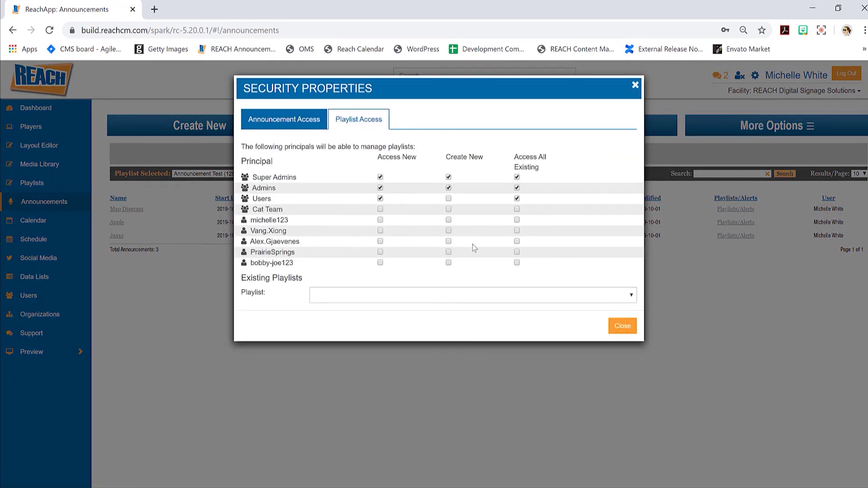
click(303, 129)
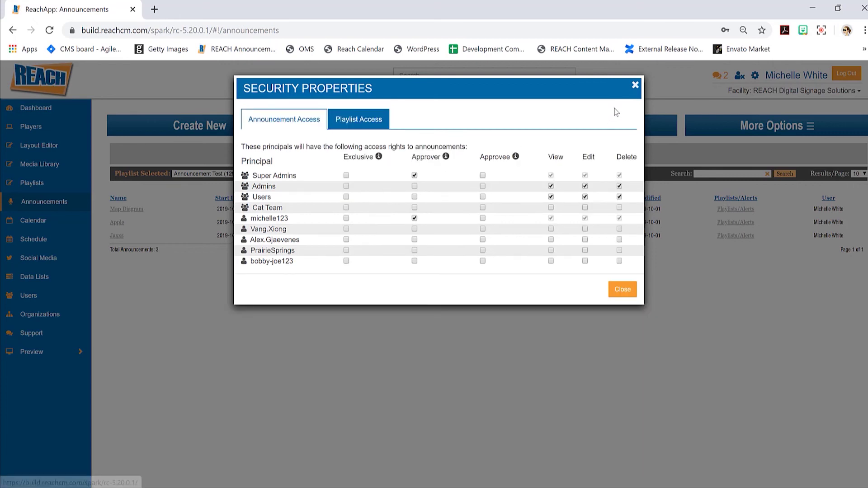
click(634, 89)
Switch the announcements list to a different playlist showing six announcements.
click(220, 174)
click(208, 202)
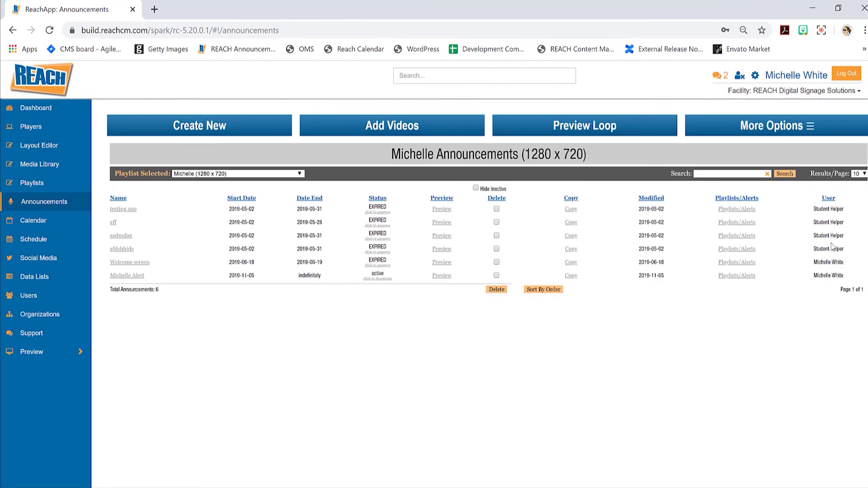
mouse_move(844, 250)
mouse_down()
mouse_move(824, 245)
mouse_move(836, 261)
mouse_move(840, 253)
mouse_move(836, 260)
mouse_up()
drag(840, 248, 835, 235)
Review this playlist's announcement Security Properties (Approver, View, Edit, Delete rights), then close it.
mouse_move(78, 203)
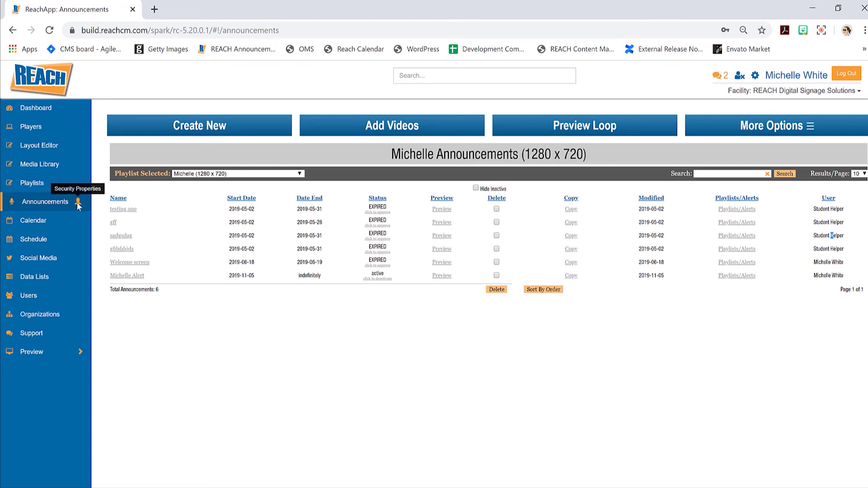
click(78, 203)
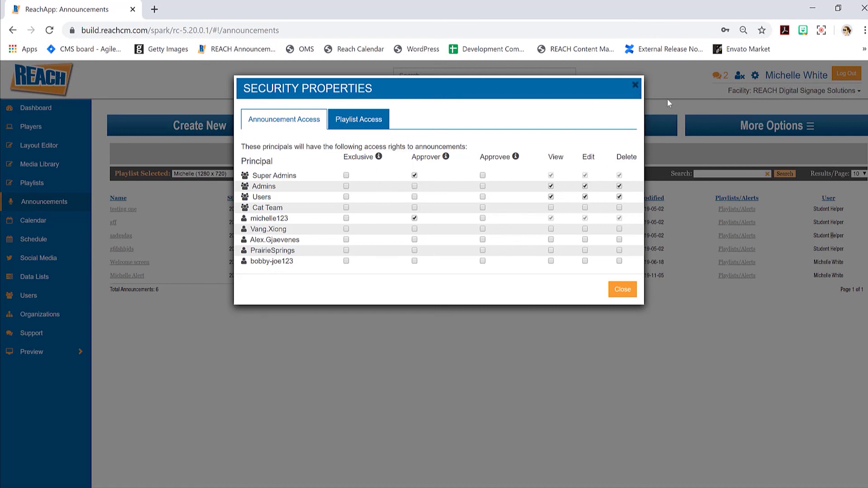
click(635, 85)
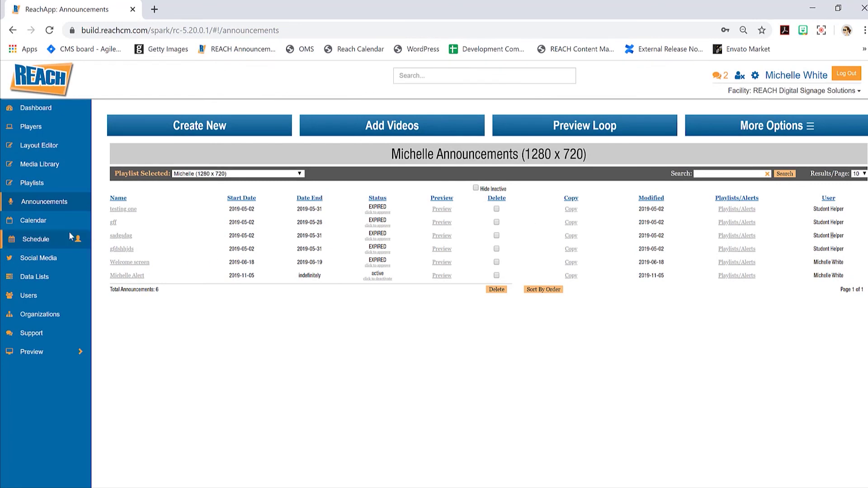
Check the Calendar Creation and Calendar Access security tabs, confirming the new user lacks rights.
click(51, 221)
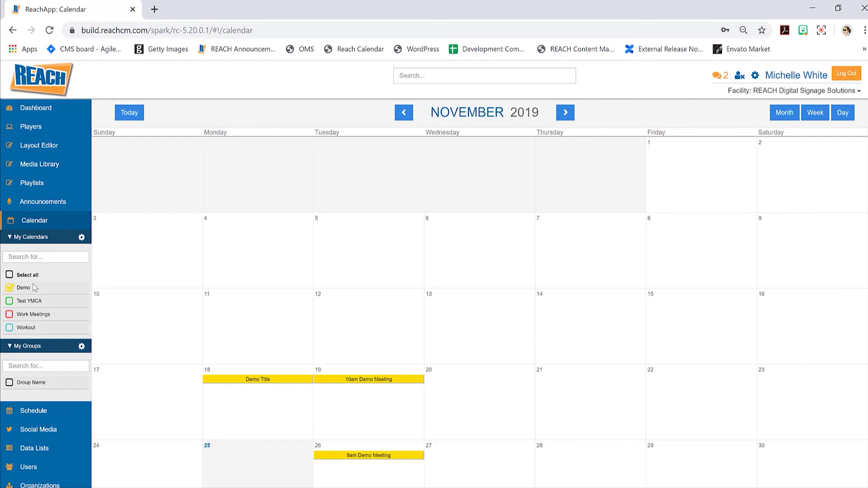
click(80, 221)
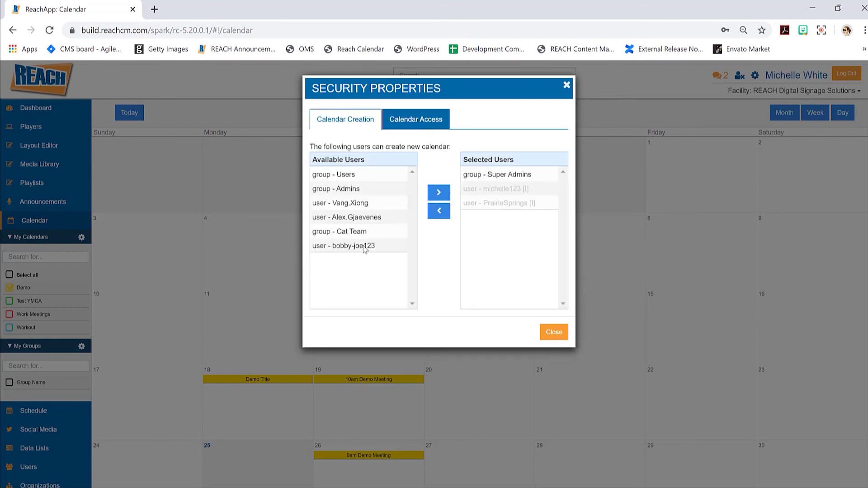
click(425, 119)
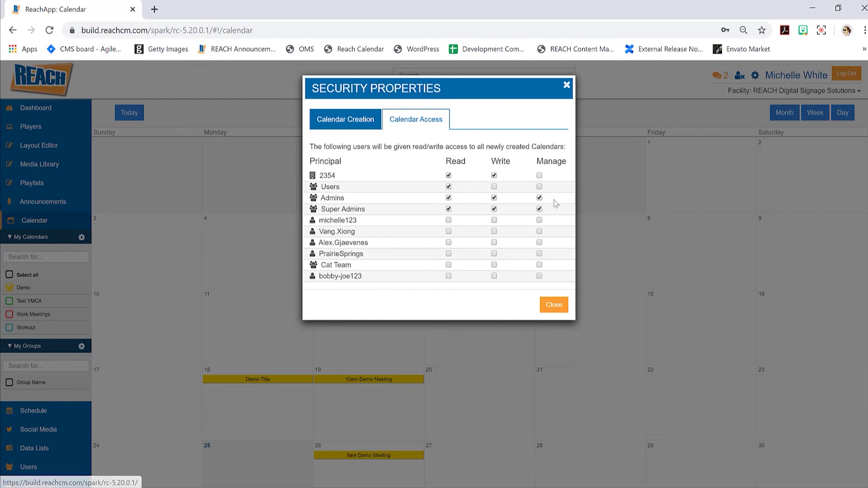
drag(471, 164, 432, 158)
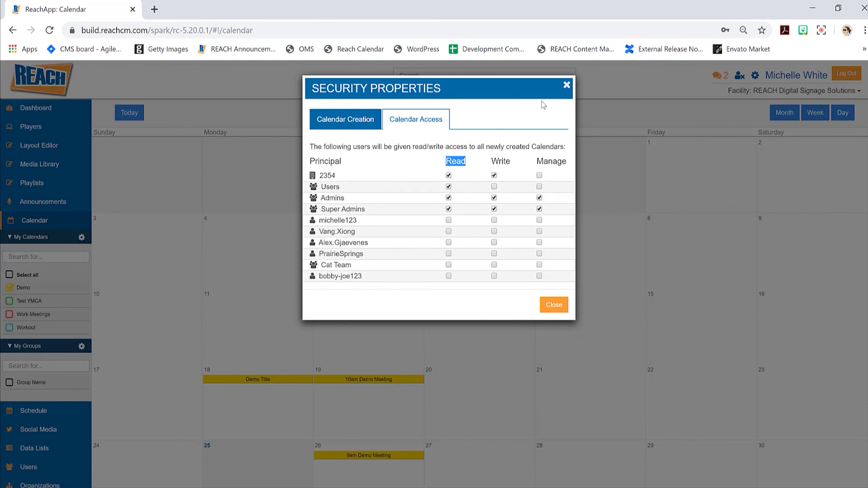
click(566, 85)
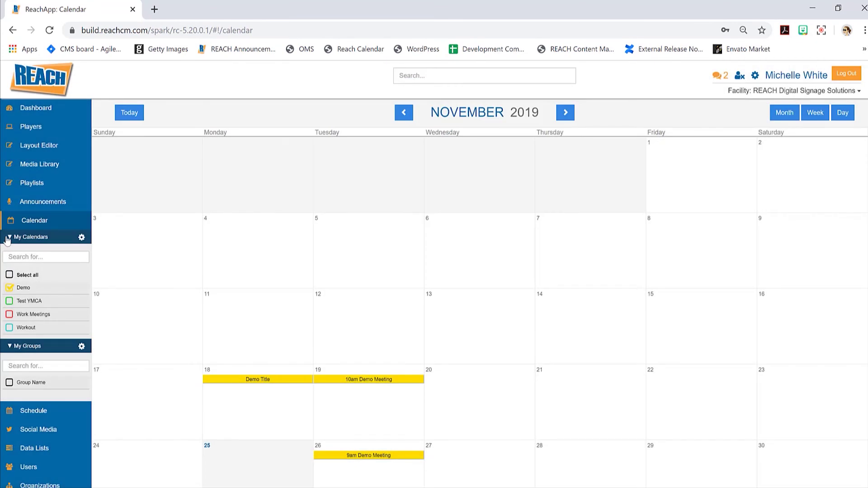
Collapse the personal calendars and calendar groups lists, then go to the Schedule page.
click(9, 237)
click(10, 251)
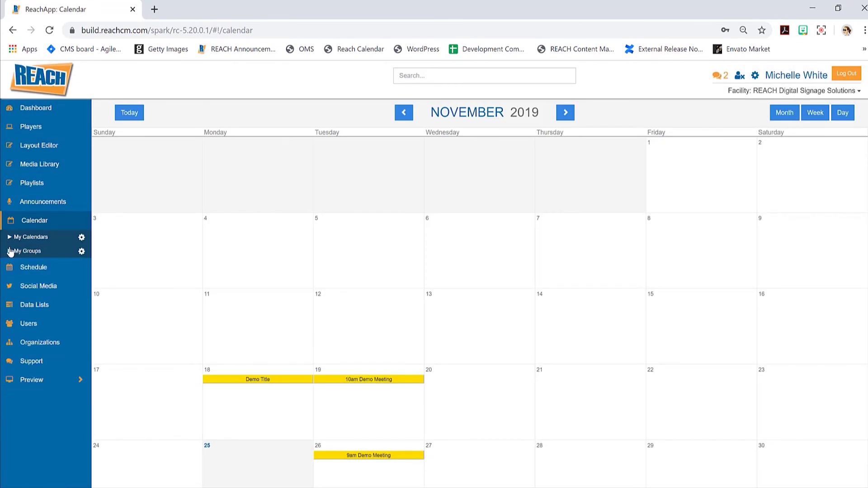
click(54, 273)
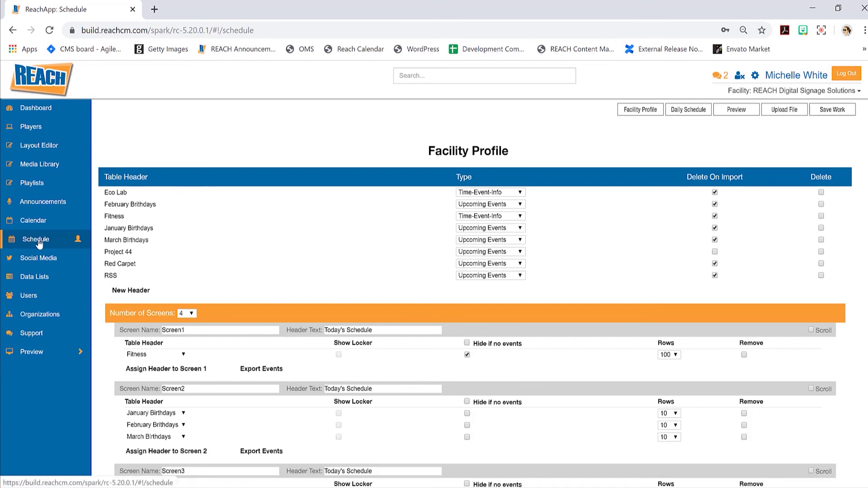
Review the only schedule's Security Properties, confirming the new user is unchecked, then go to Data Lists.
click(78, 242)
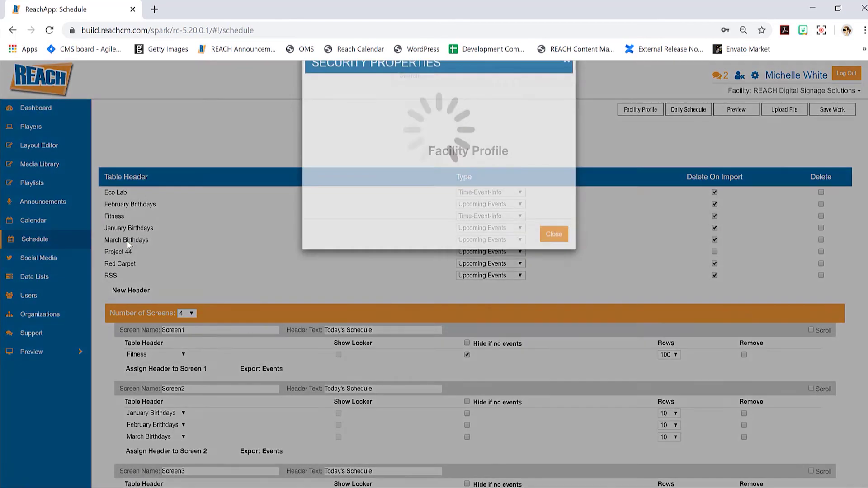
click(396, 137)
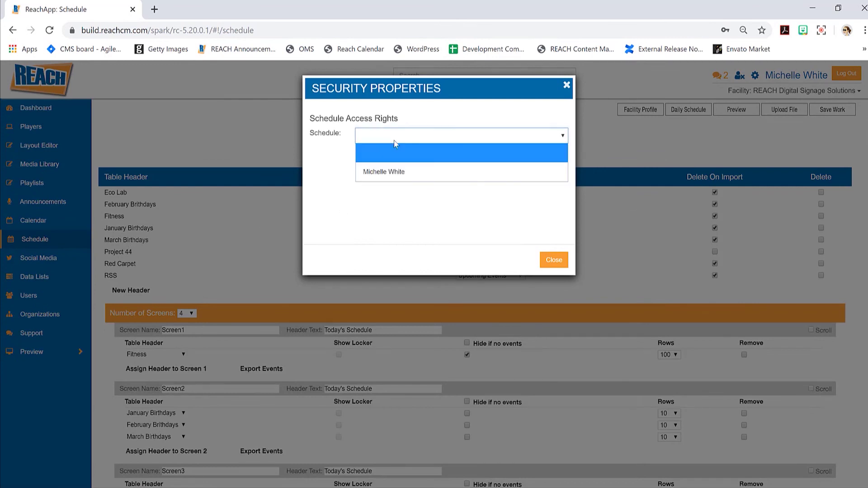
click(395, 174)
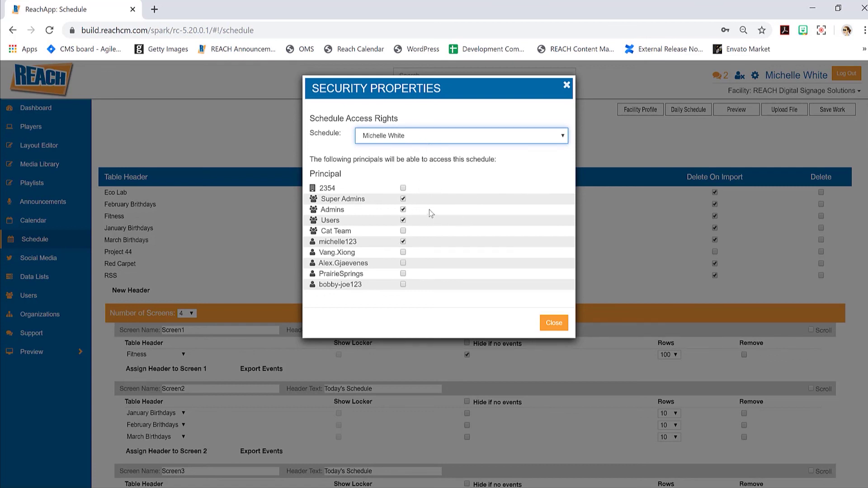
click(568, 85)
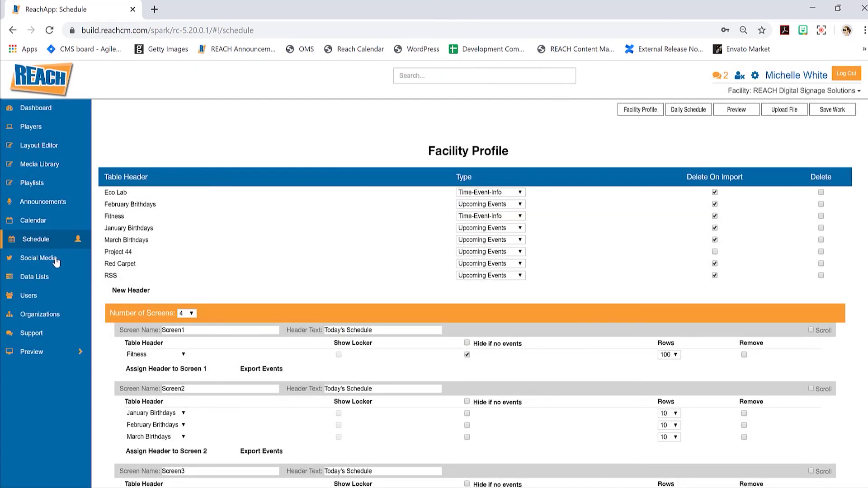
click(60, 280)
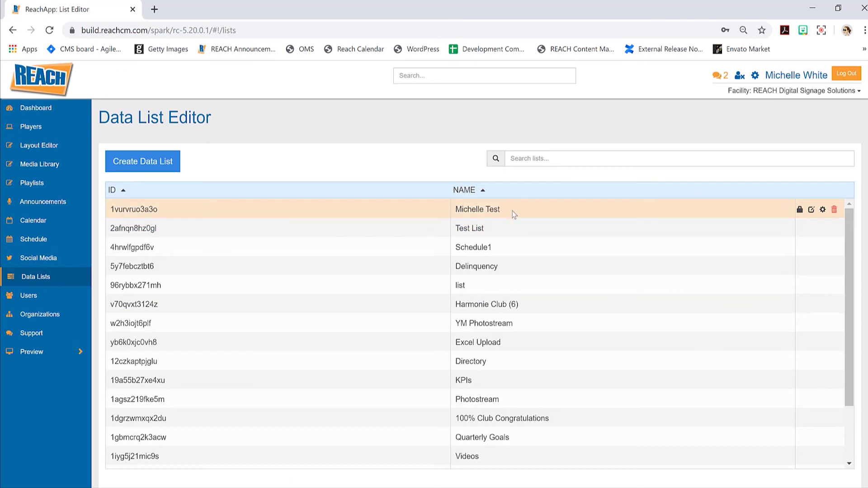
Check the Data List Access security tab for data lists, then return to User Management.
scroll(514, 253, down, 2)
scroll(548, 294, up, 2)
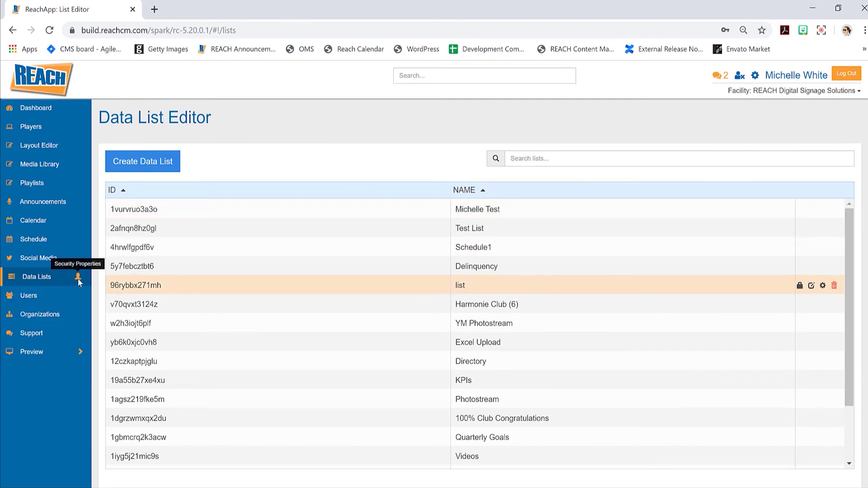
click(78, 278)
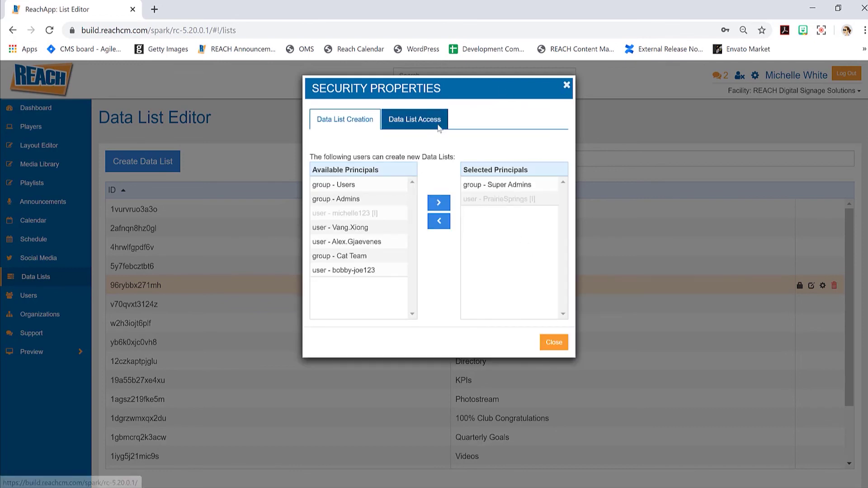
click(445, 128)
click(566, 86)
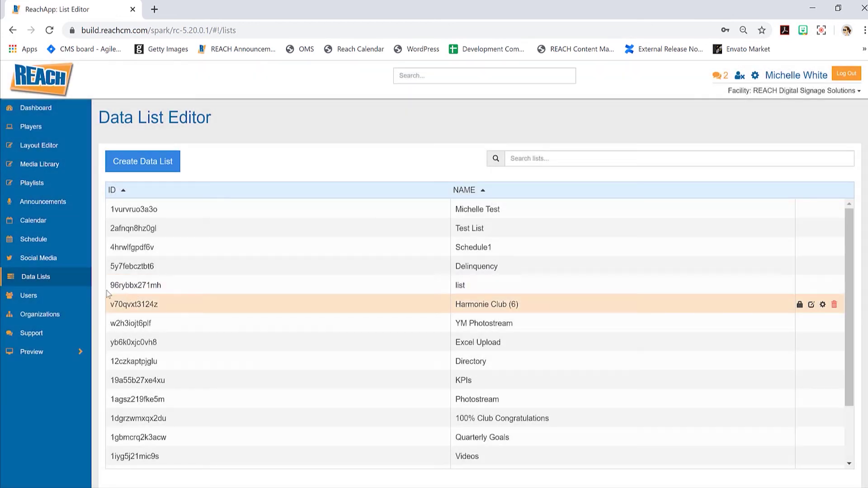
click(61, 298)
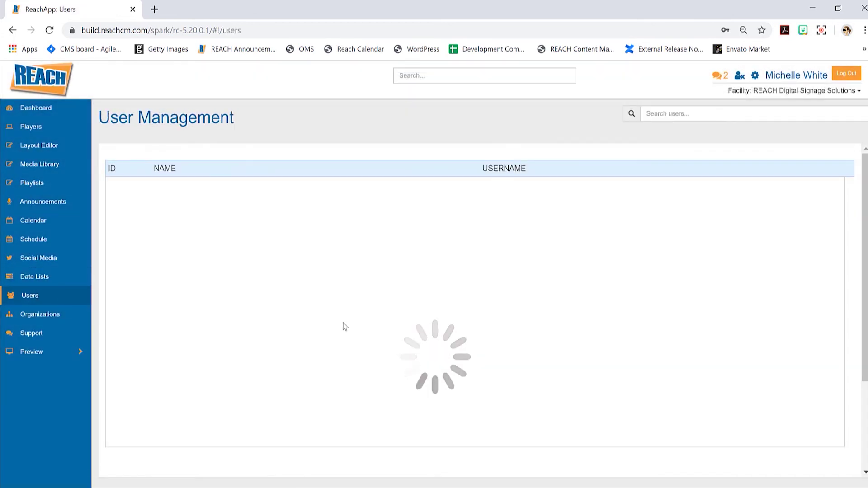